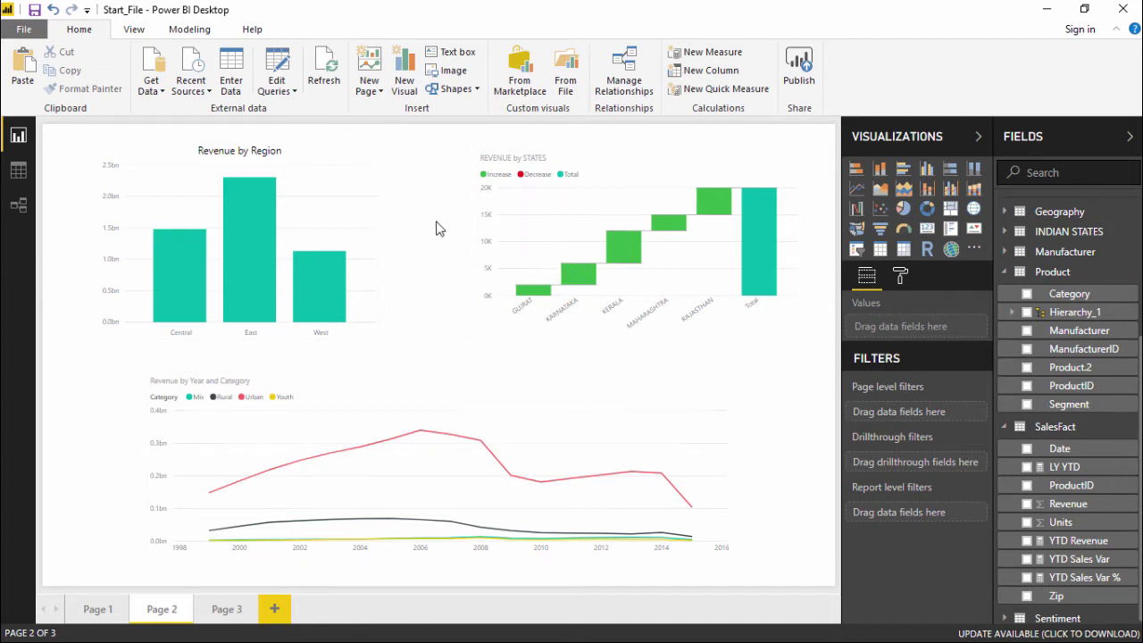
# Give the Revenue by Region chart's columns a custom orange default data colour instead of teal.
pyautogui.click(317, 152)
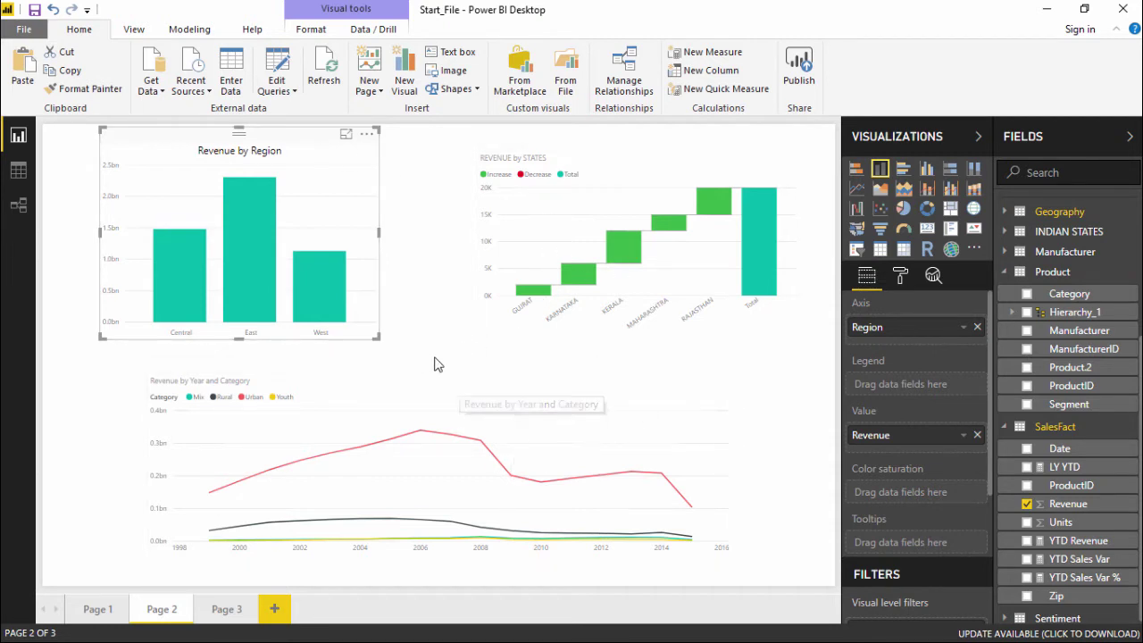
pyautogui.click(900, 279)
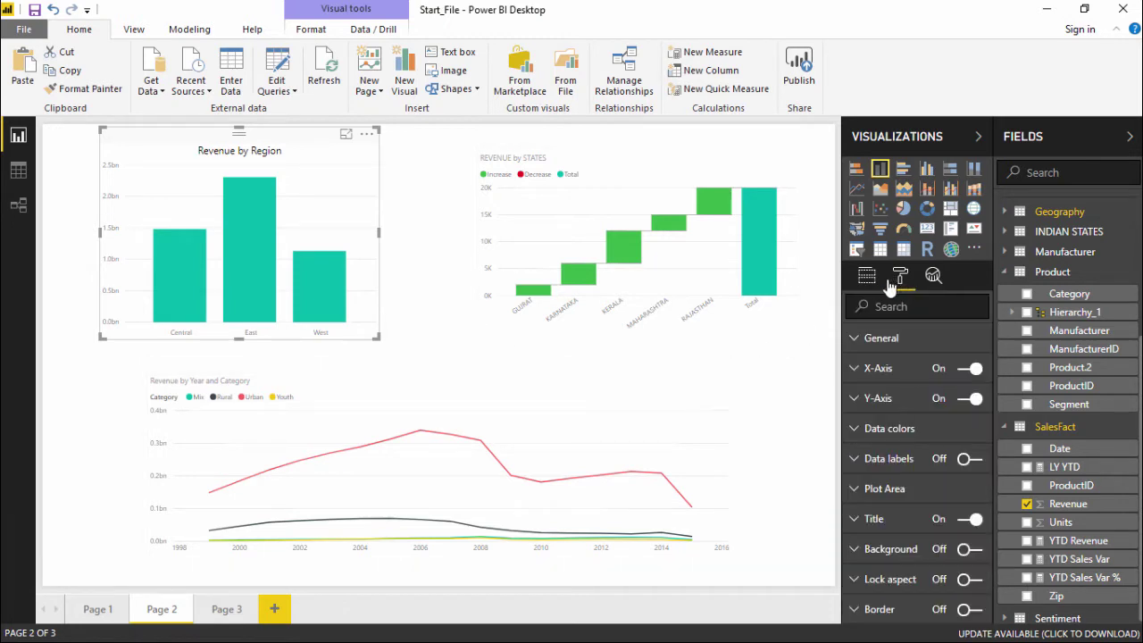
pyautogui.click(860, 344)
pyautogui.click(862, 346)
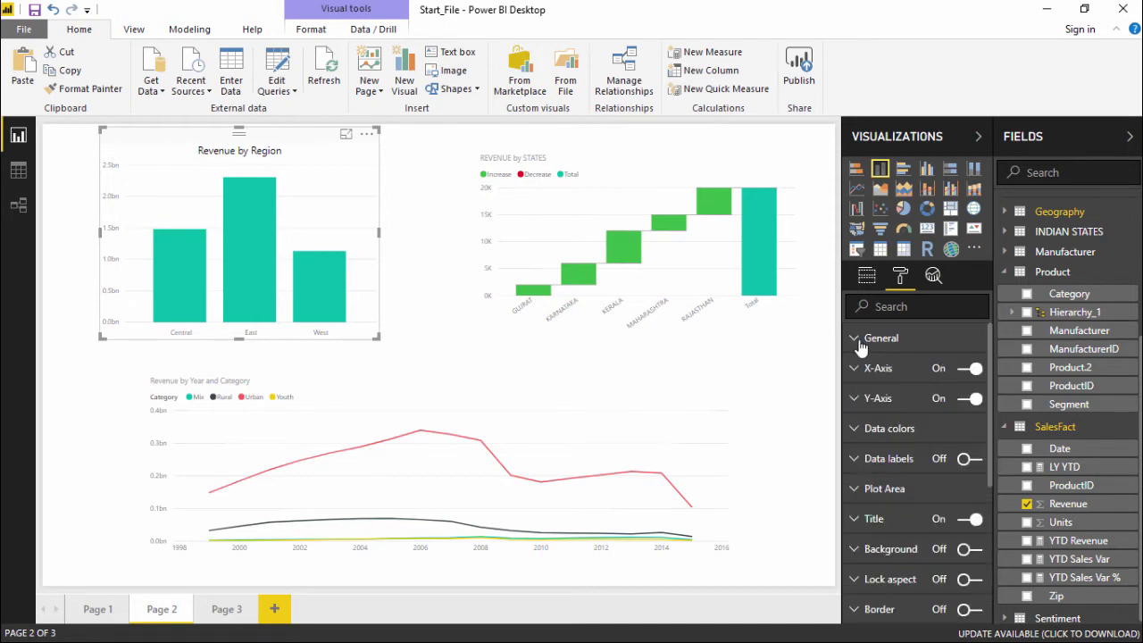
pyautogui.click(857, 438)
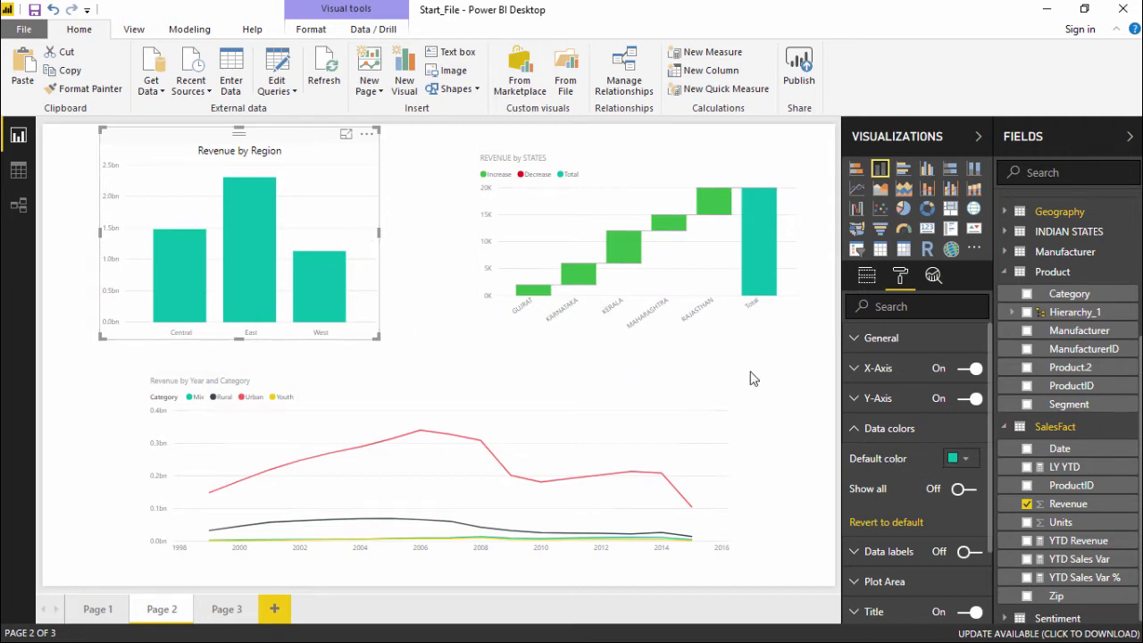
pyautogui.click(966, 460)
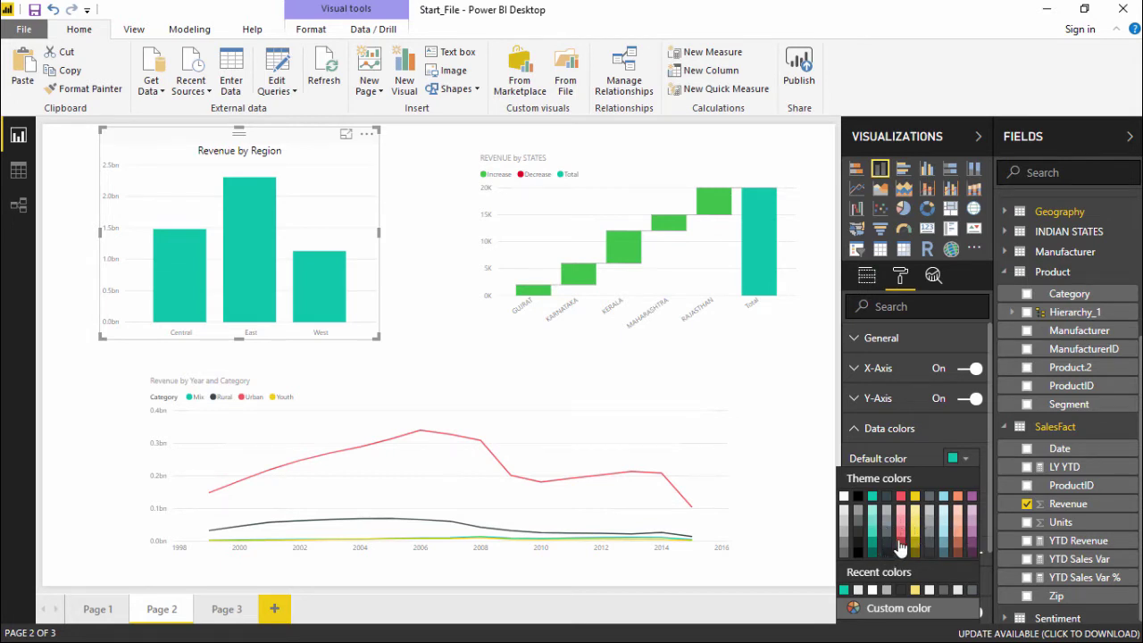
pyautogui.click(895, 609)
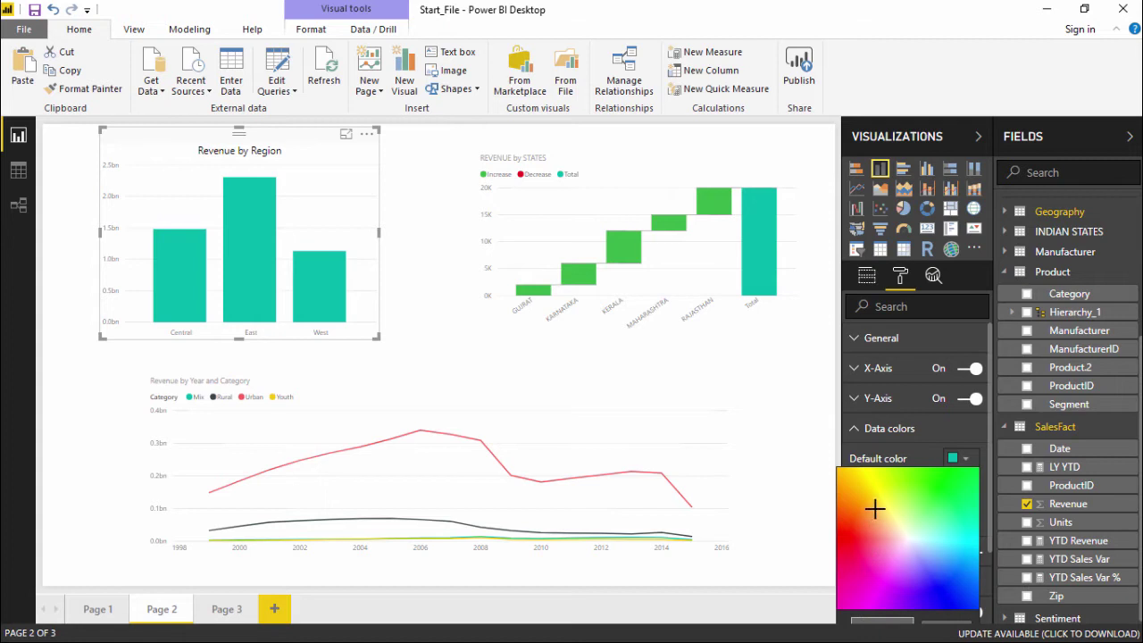
pyautogui.click(875, 527)
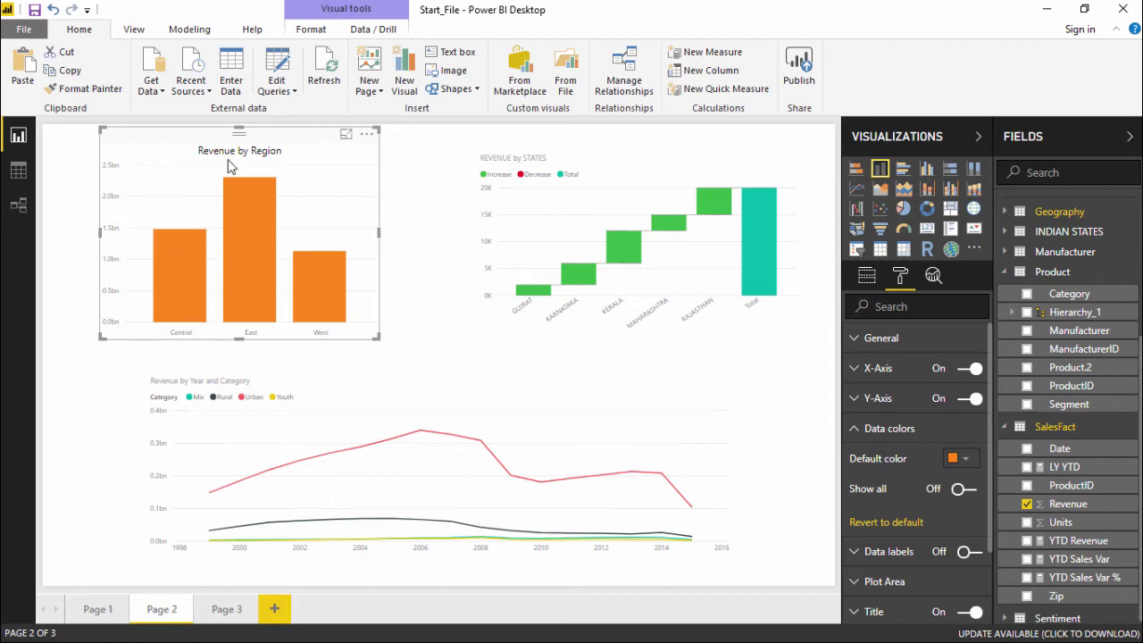
# Nudge the chart right and down and add Units to Color saturation to shade the columns.
pyautogui.moveTo(225, 159); pyautogui.dragTo(280, 180)
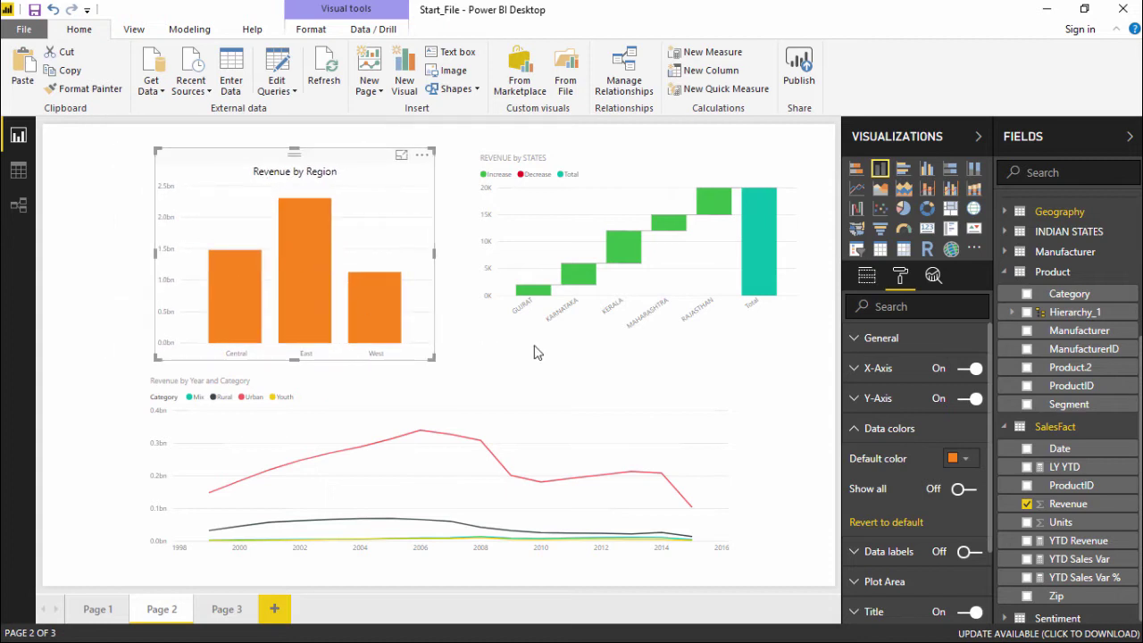
pyautogui.click(867, 282)
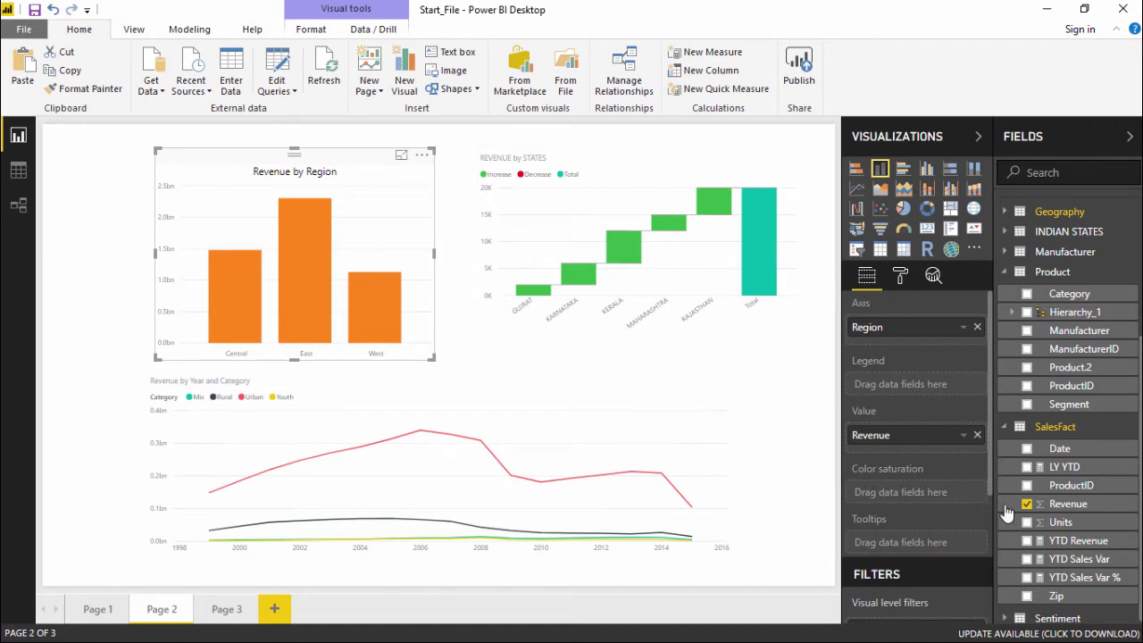
pyautogui.moveTo(1050, 531); pyautogui.dragTo(908, 497)
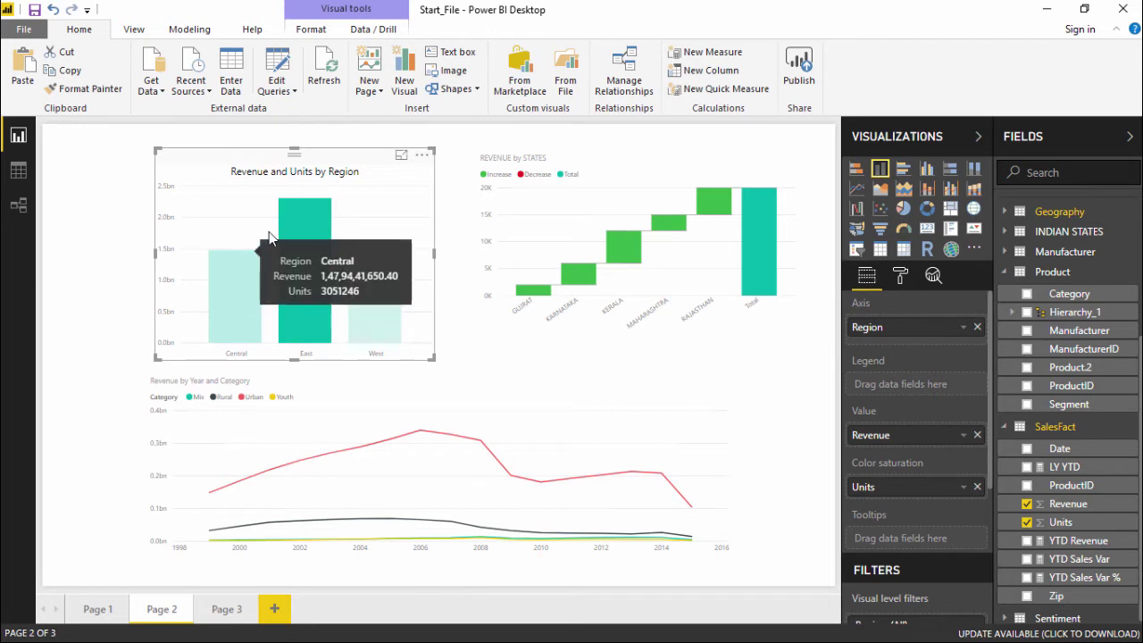
pyautogui.moveTo(374, 296)
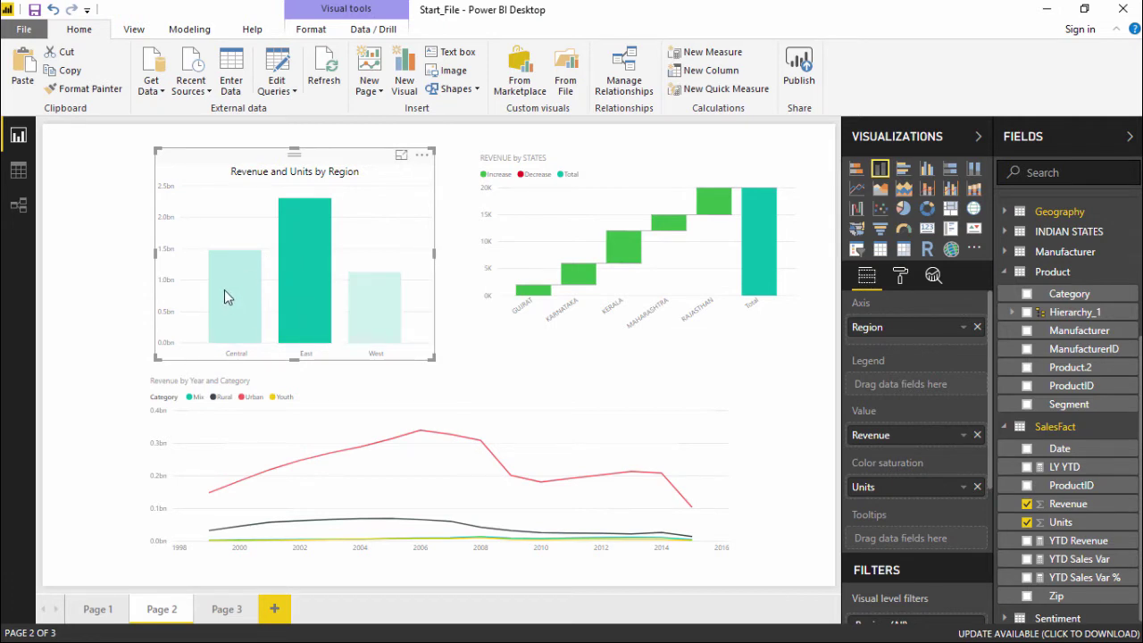
pyautogui.moveTo(224, 294)
pyautogui.moveTo(298, 219)
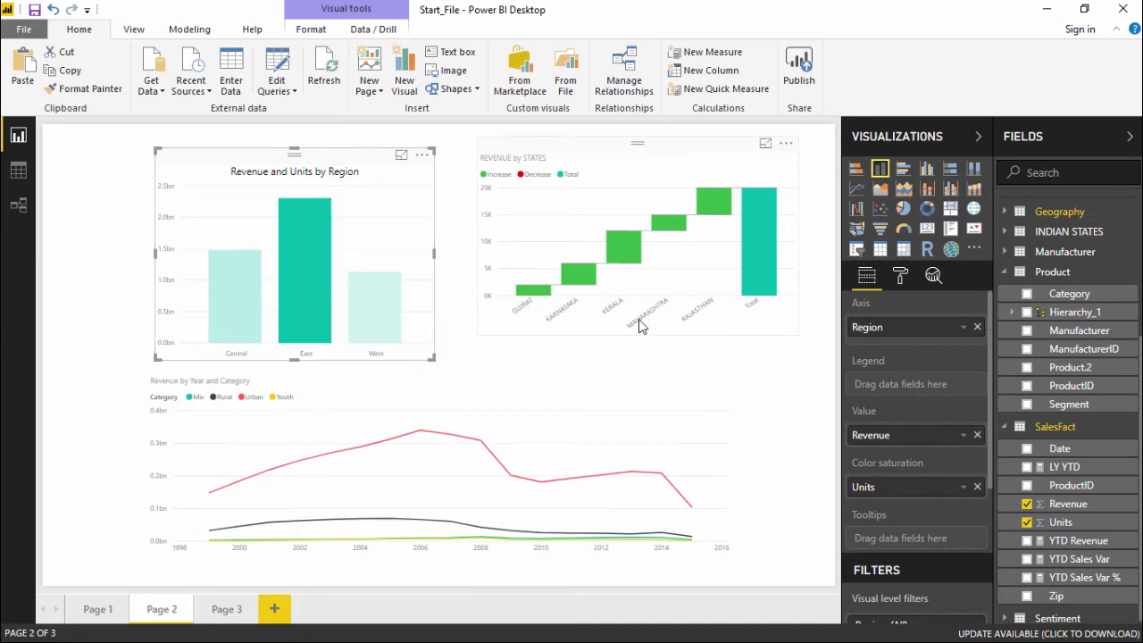
# Set the Units colour gradient's minimum colour to orange.
pyautogui.click(901, 278)
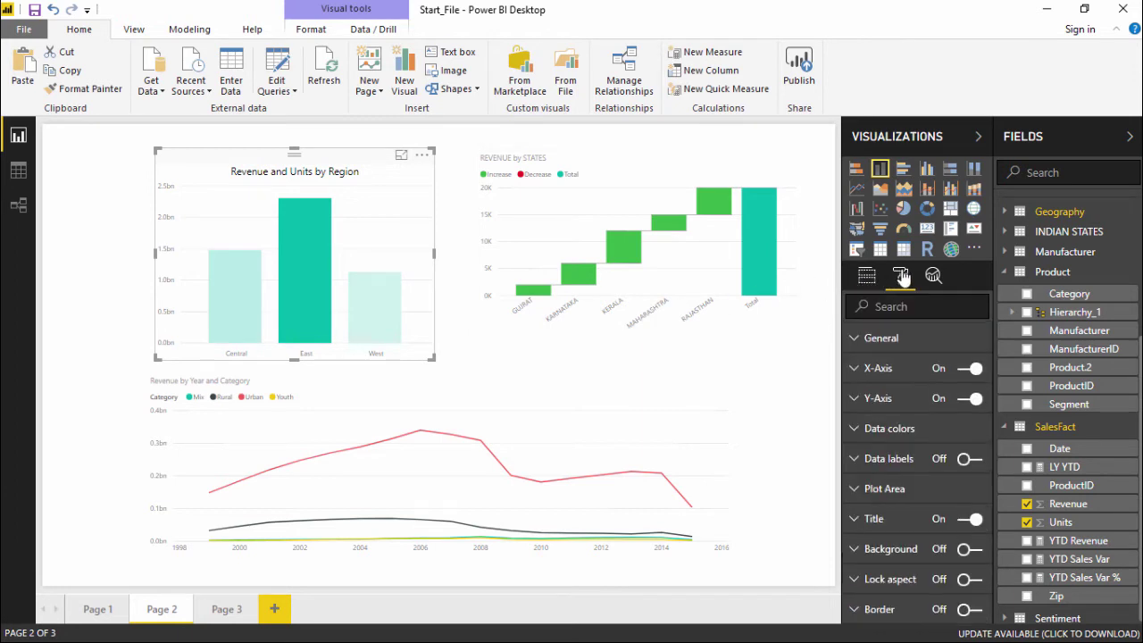
pyautogui.click(860, 434)
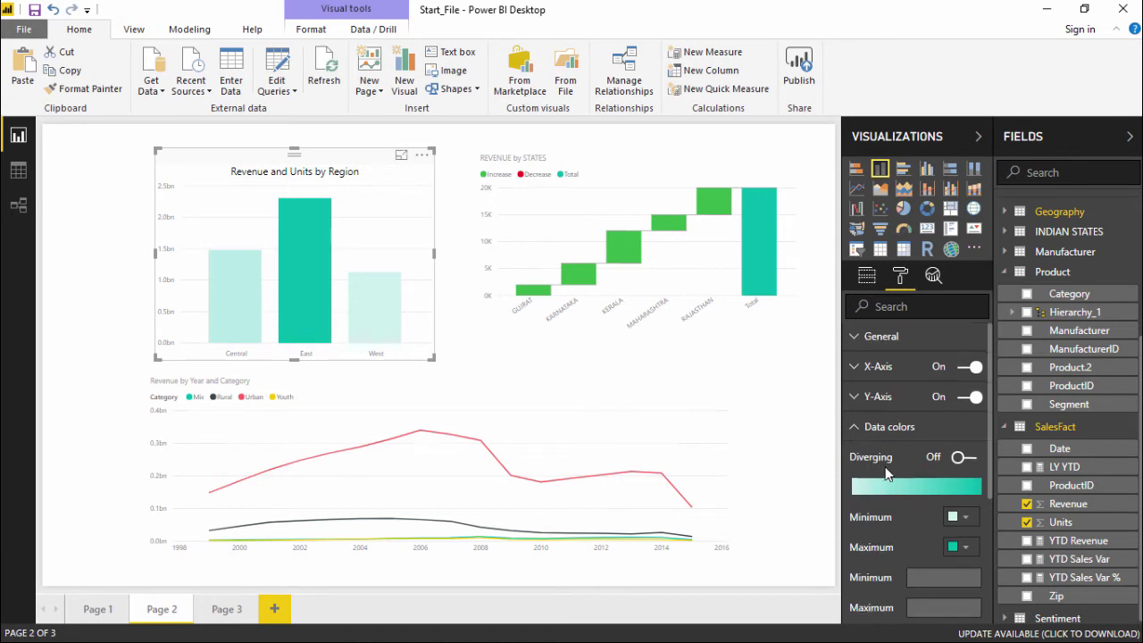
pyautogui.scroll(-3, 900, 408)
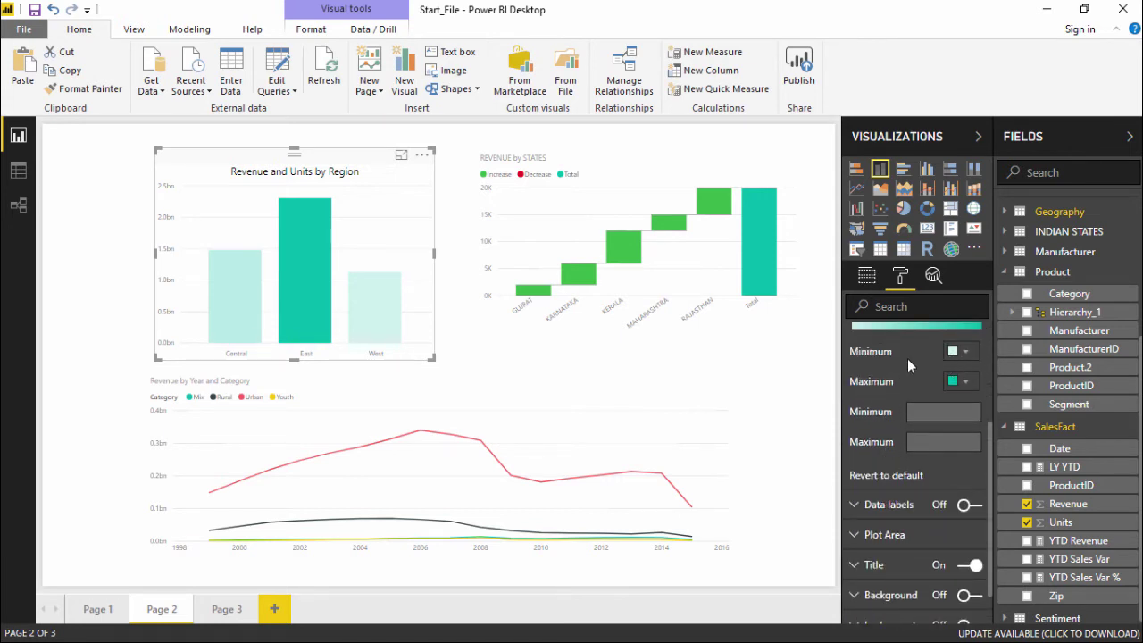
pyautogui.click(962, 353)
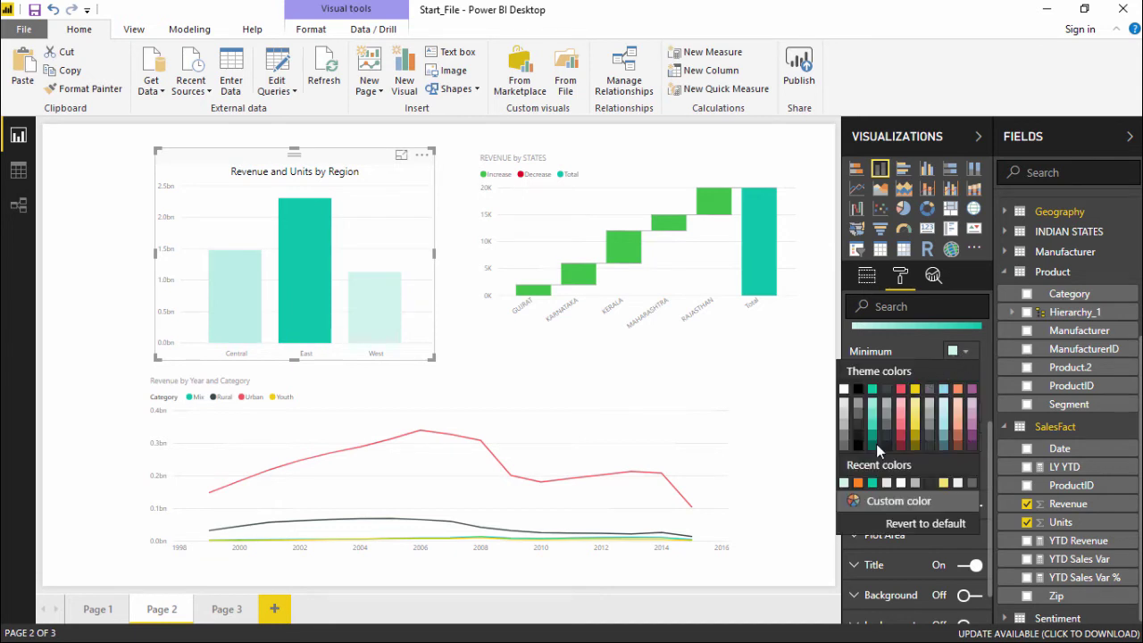
pyautogui.click(858, 483)
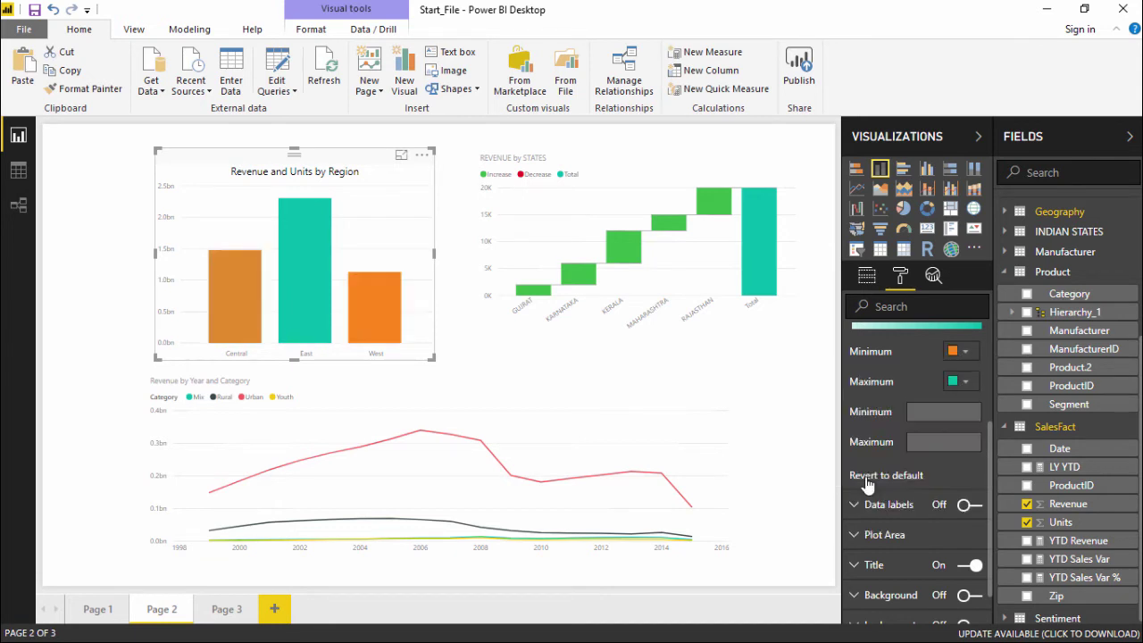
# Set the gradient's maximum to a custom bright green so East turns green.
pyautogui.click(963, 384)
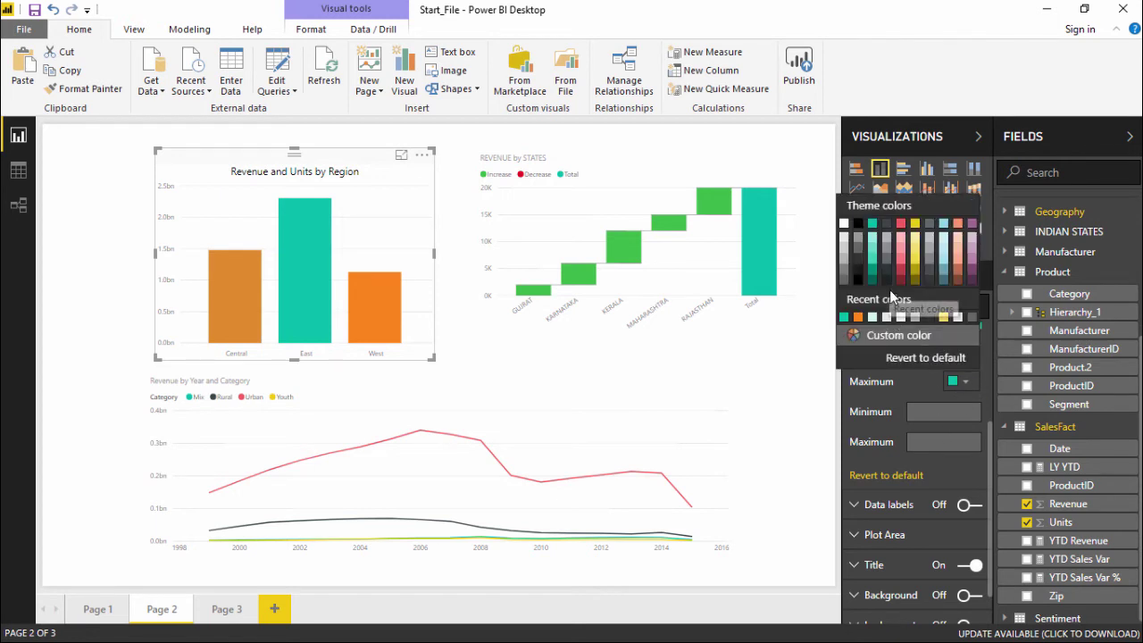
pyautogui.click(903, 336)
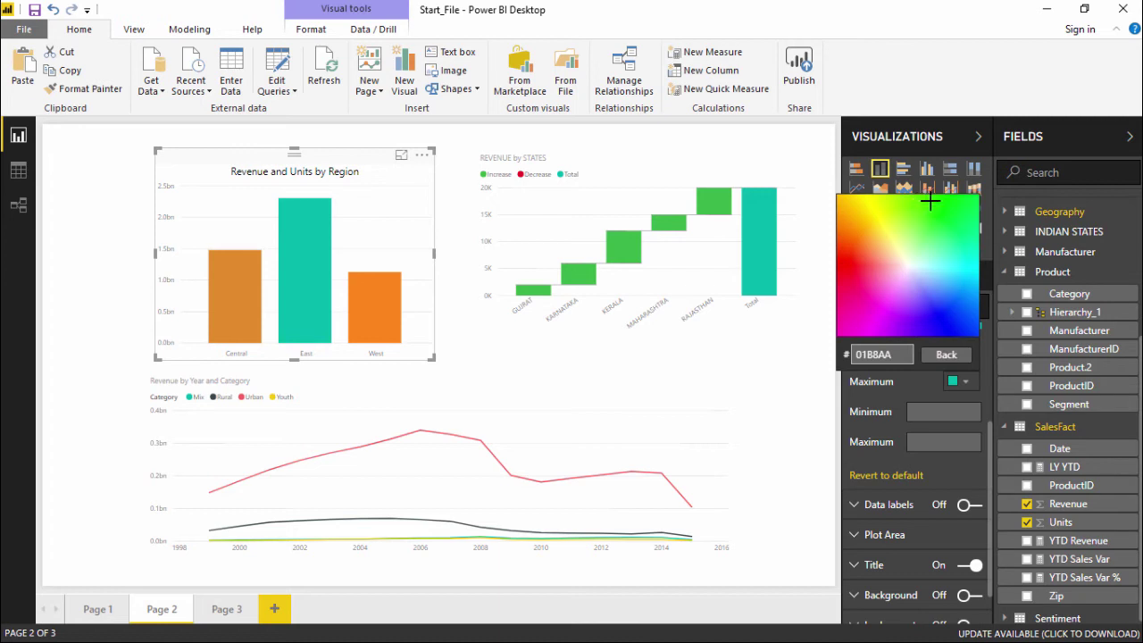
pyautogui.click(962, 201)
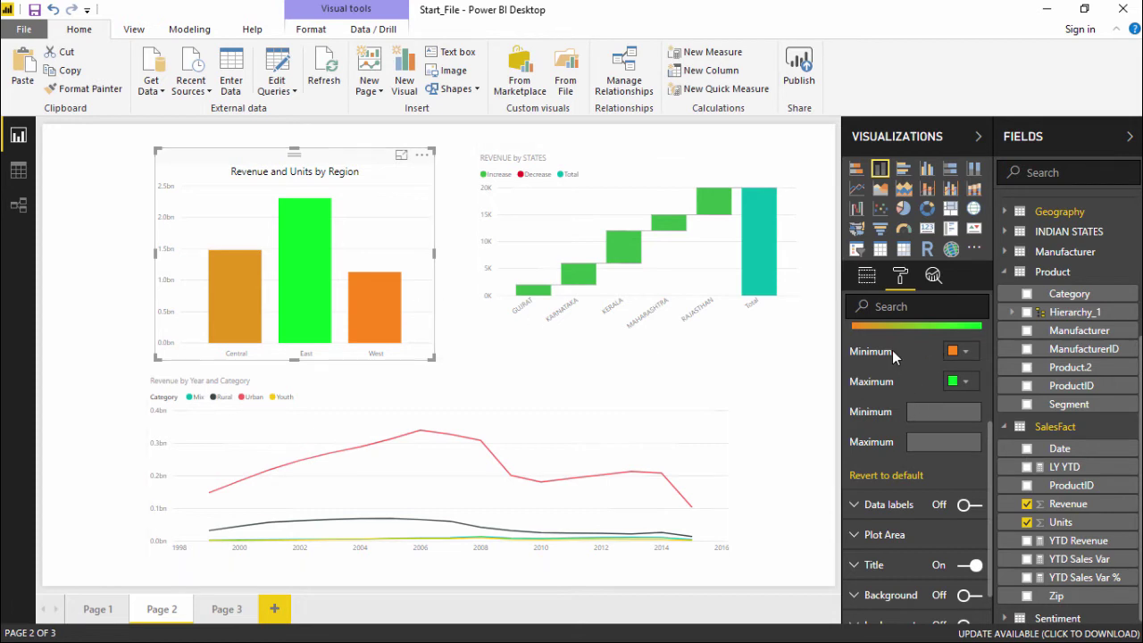
# Turn on Diverging and give the gradient a yellow centre between orange and green.
pyautogui.scroll(2, 891, 350)
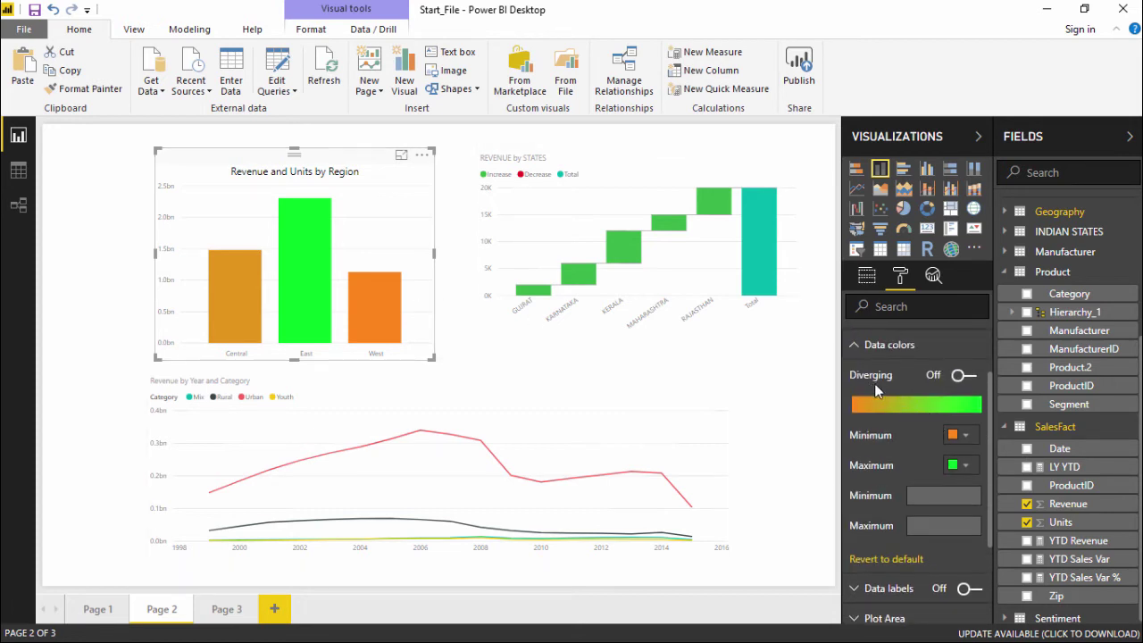
pyautogui.click(965, 374)
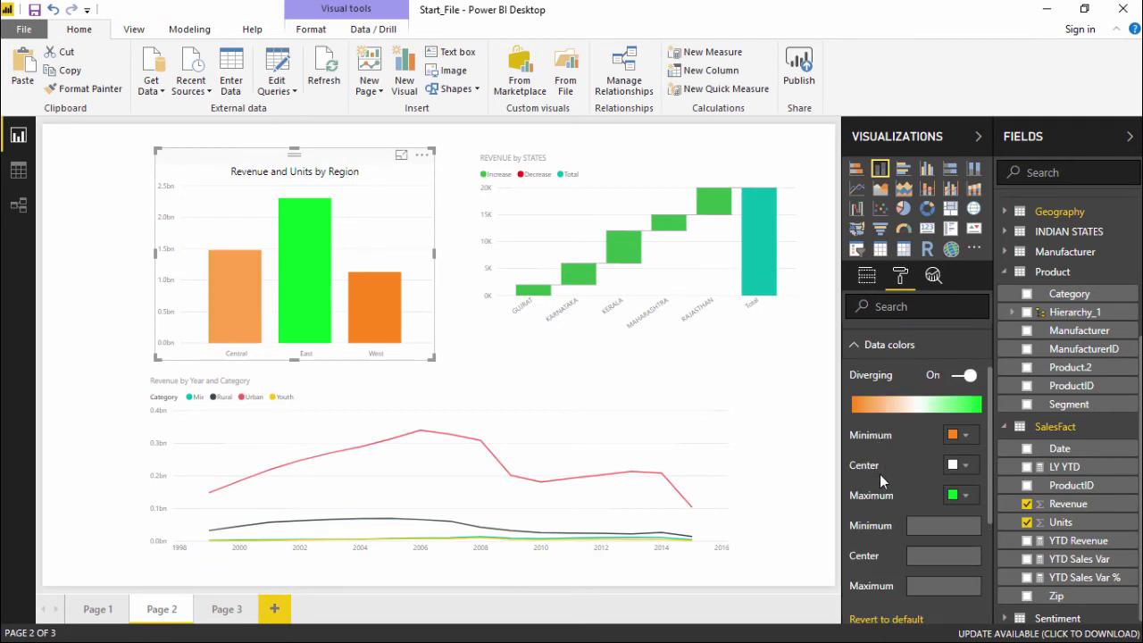
pyautogui.click(957, 466)
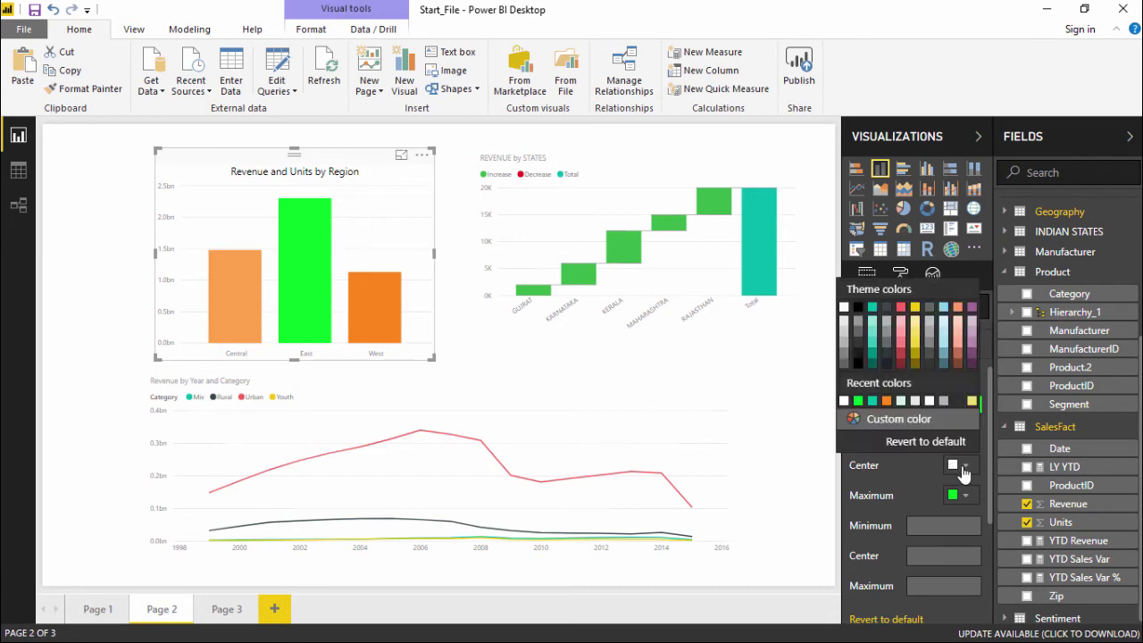
pyautogui.click(916, 343)
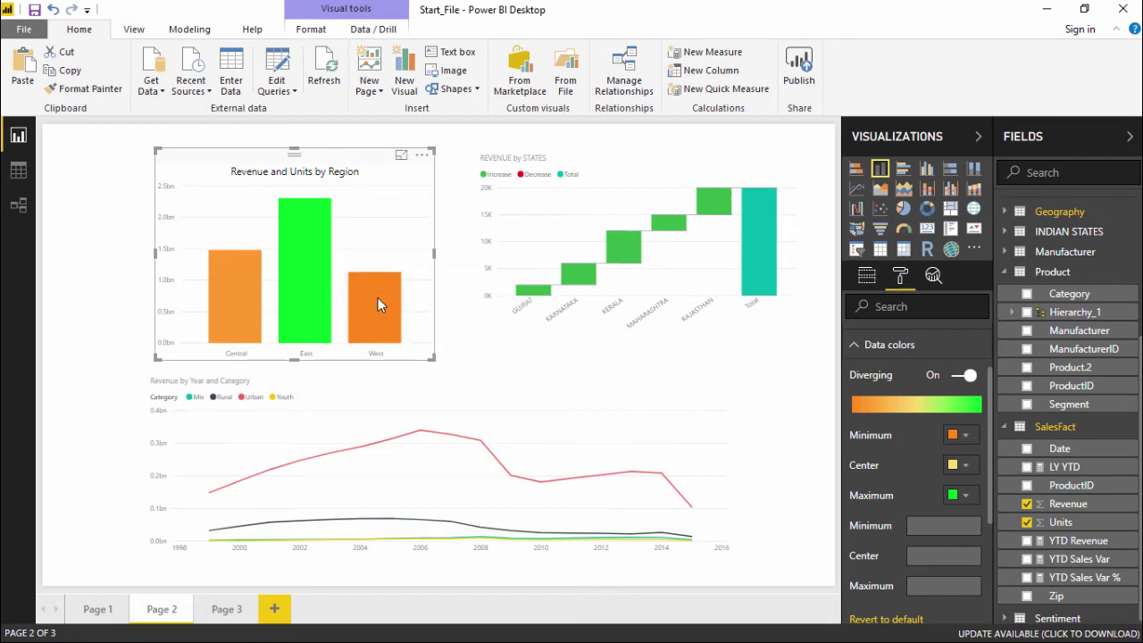
# Check the Central and West bars' values in their tooltips.
pyautogui.moveTo(371, 307)
pyautogui.moveTo(243, 305)
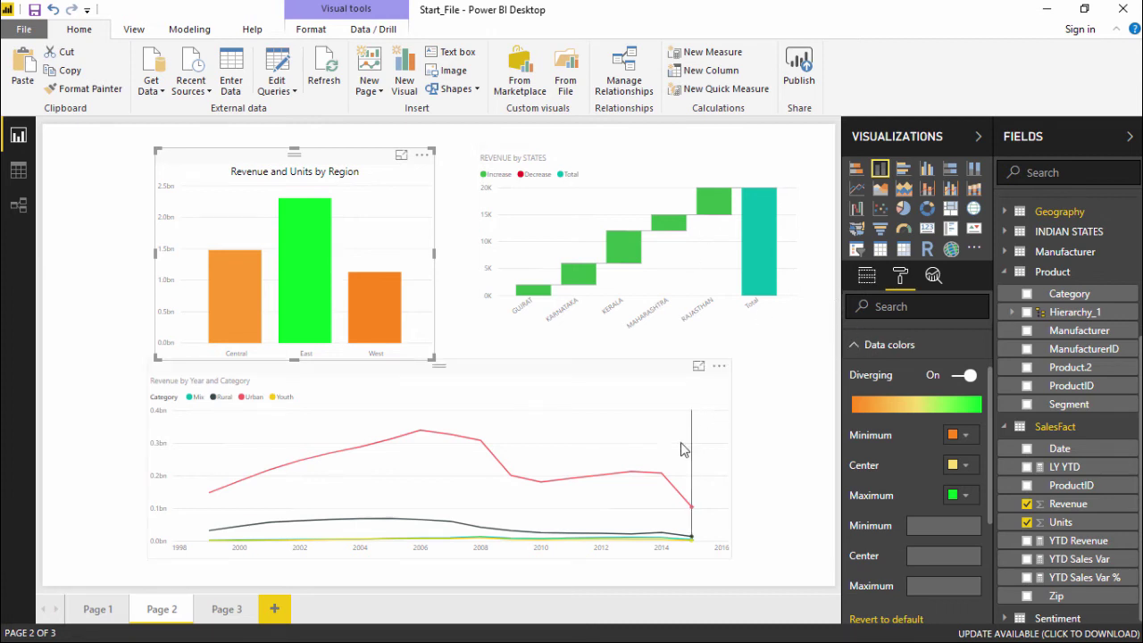
# Show the line chart's series colours, try green for Urban, then set Urban back to red.
pyautogui.click(601, 410)
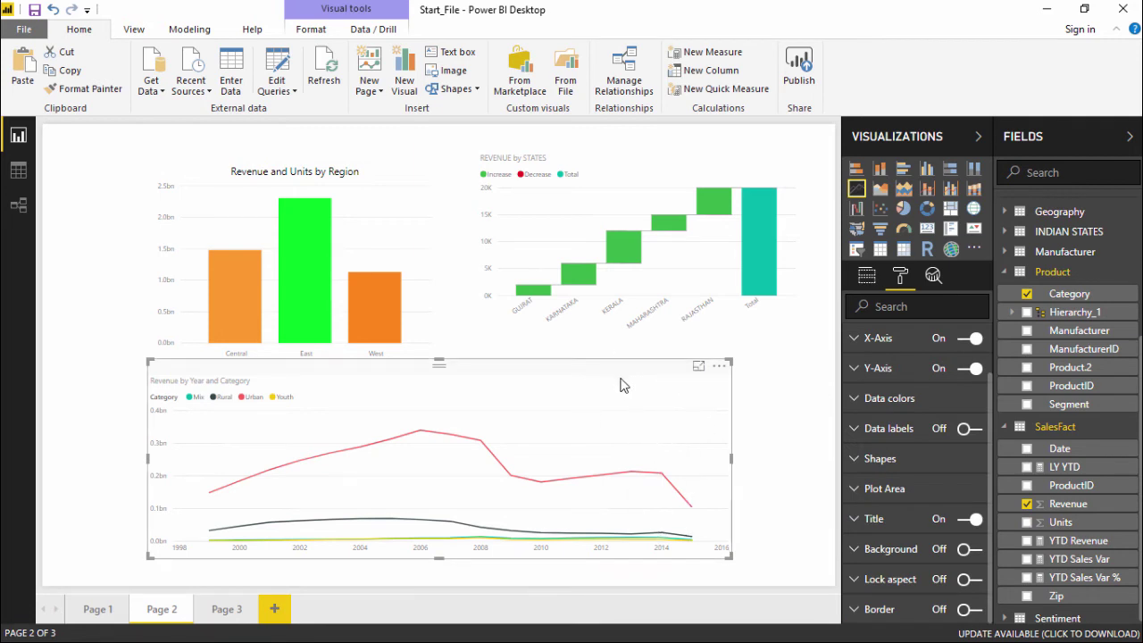
pyautogui.click(855, 407)
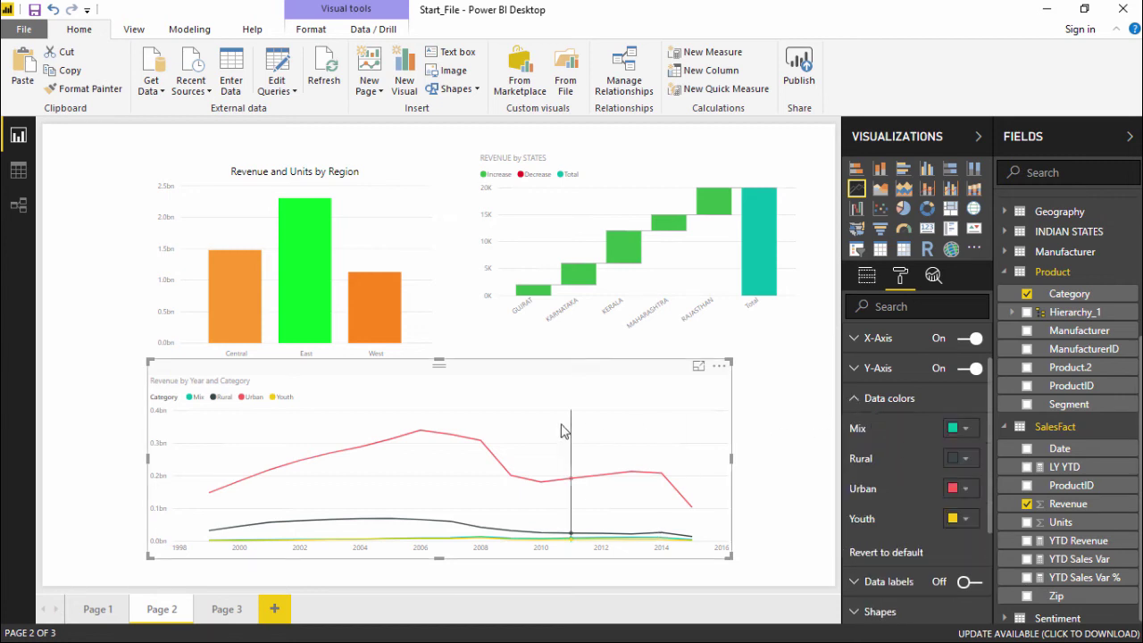
pyautogui.moveTo(455, 435)
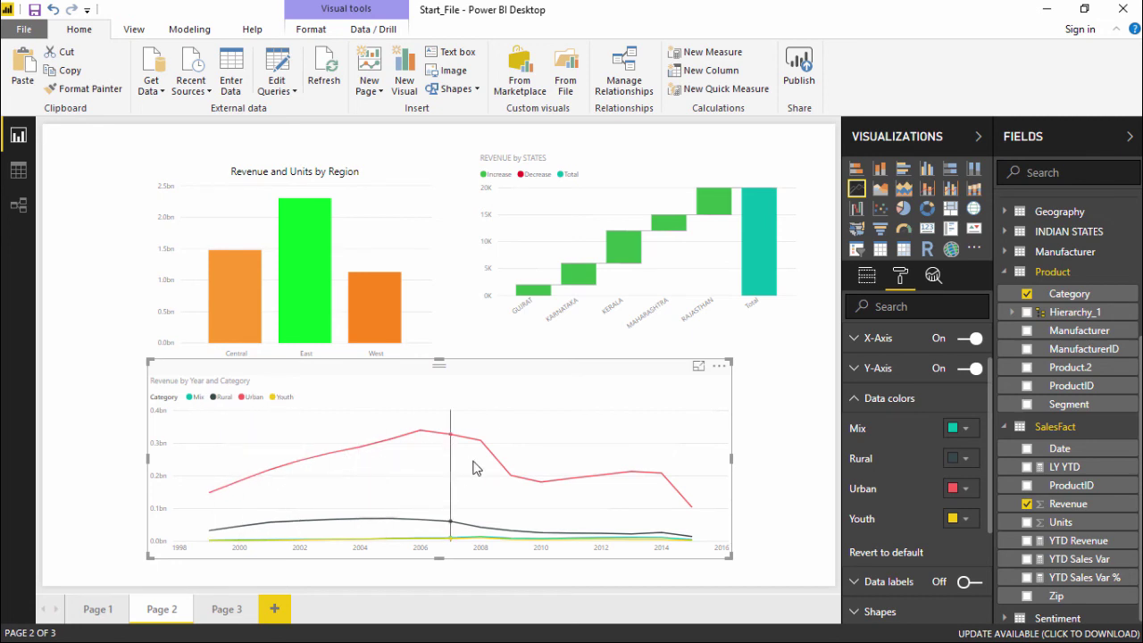
pyautogui.moveTo(572, 486)
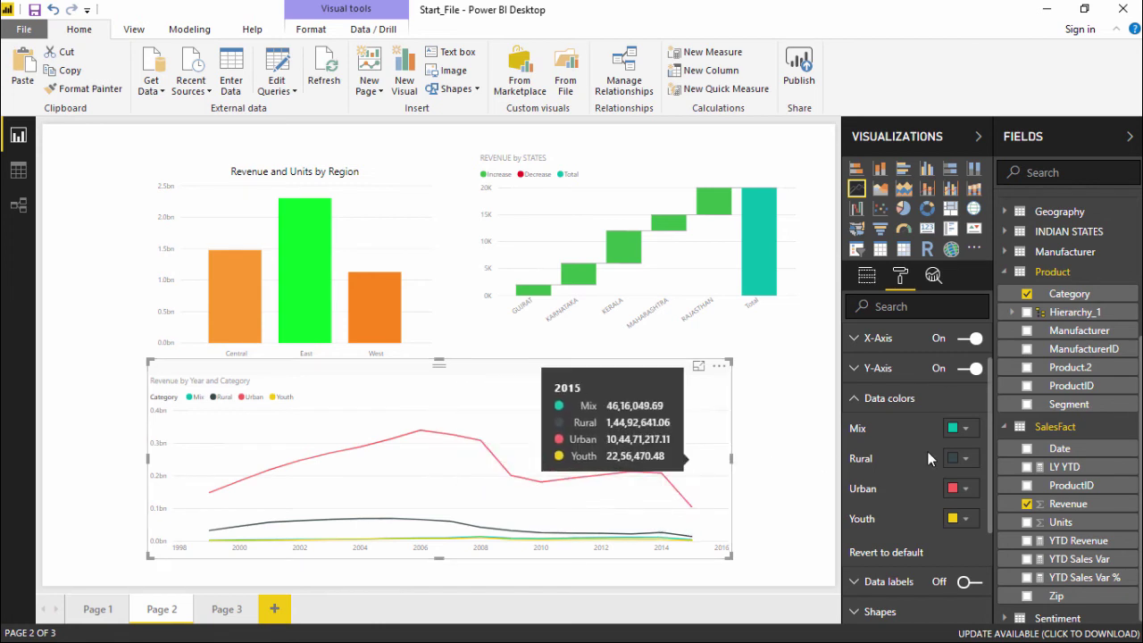
pyautogui.click(964, 489)
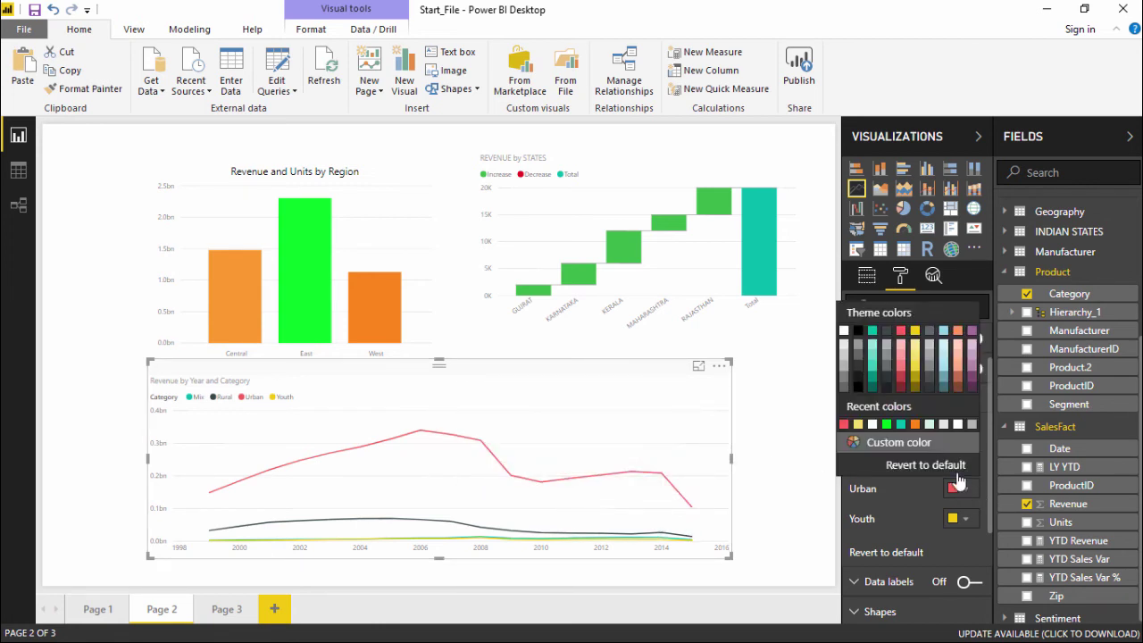
pyautogui.click(885, 424)
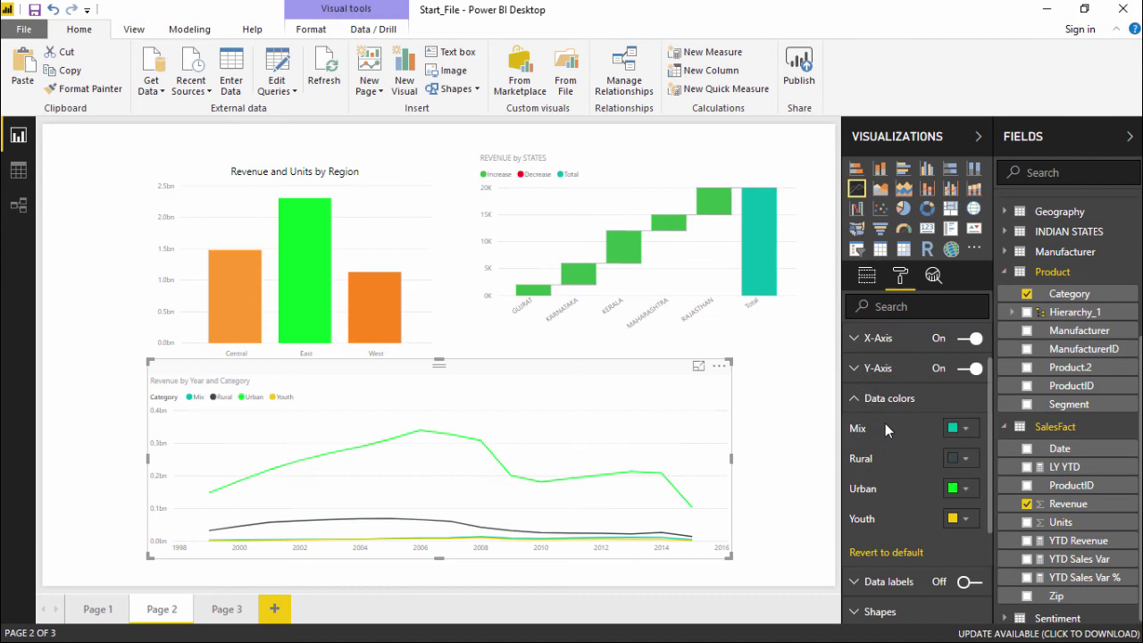
pyautogui.click(956, 488)
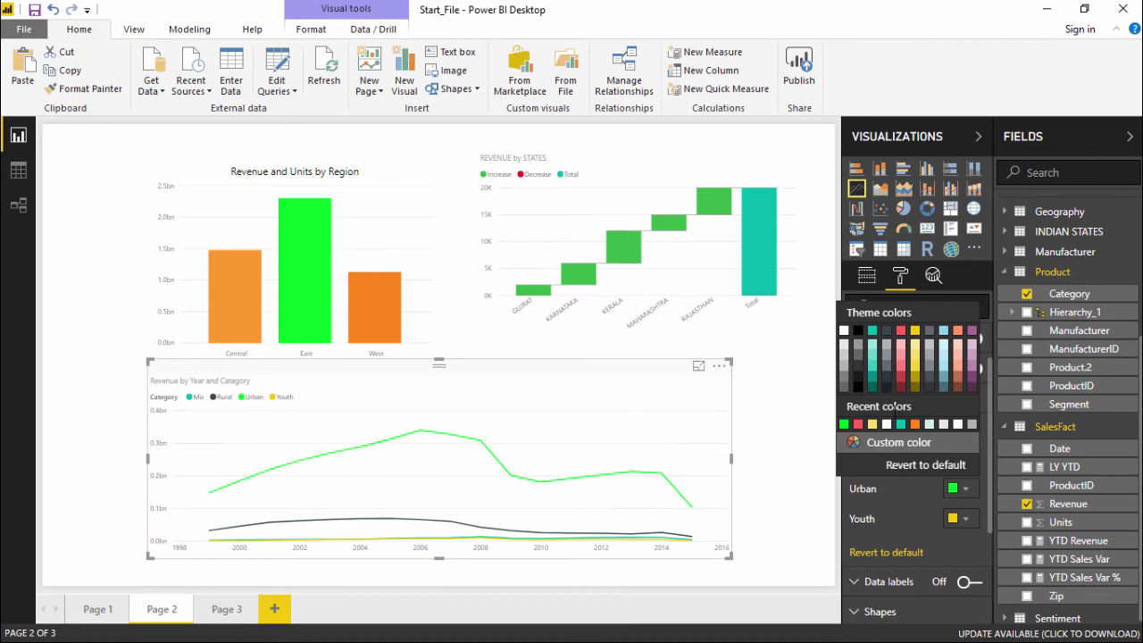
pyautogui.click(858, 424)
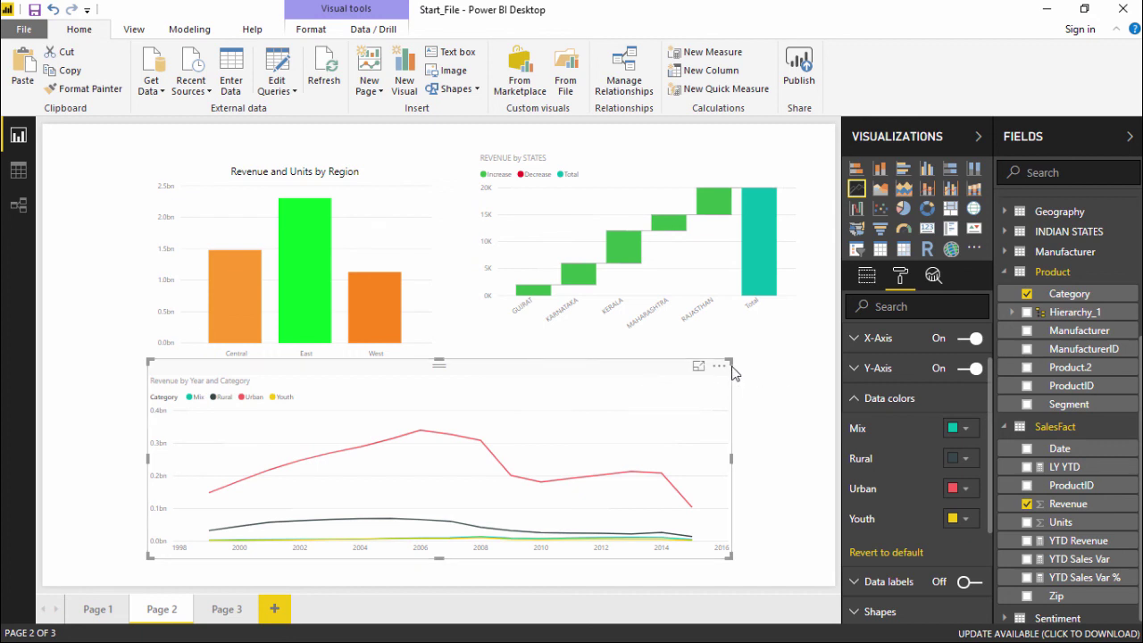
# Narrow the line chart to about half its width so it sits under the bar chart.
pyautogui.click(792, 363)
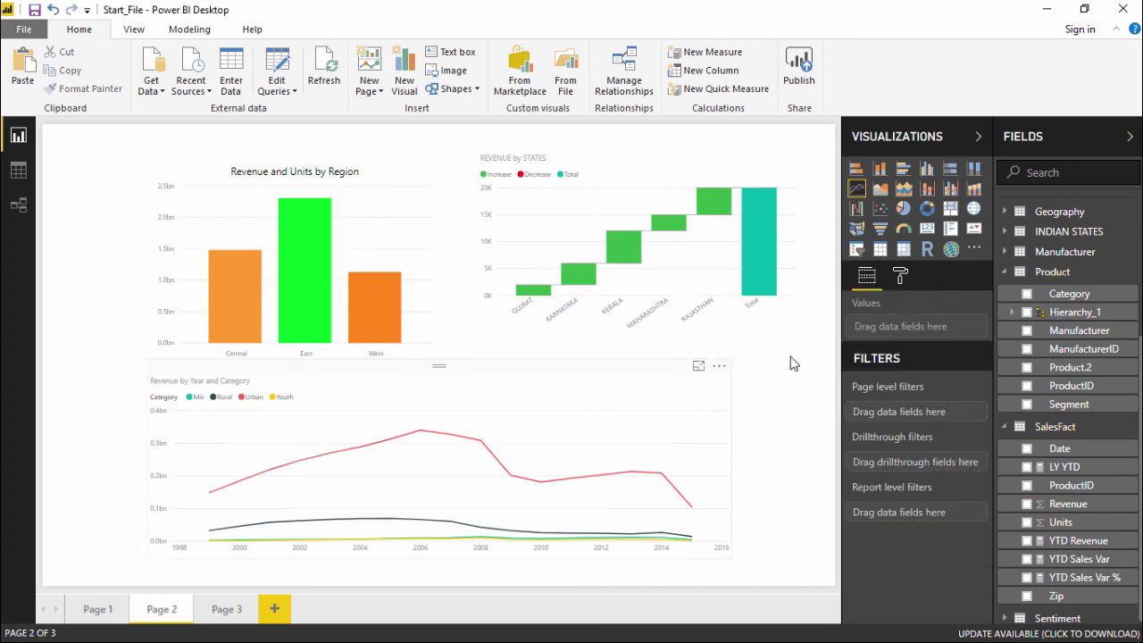
pyautogui.click(607, 455)
pyautogui.moveTo(731, 363); pyautogui.dragTo(485, 365)
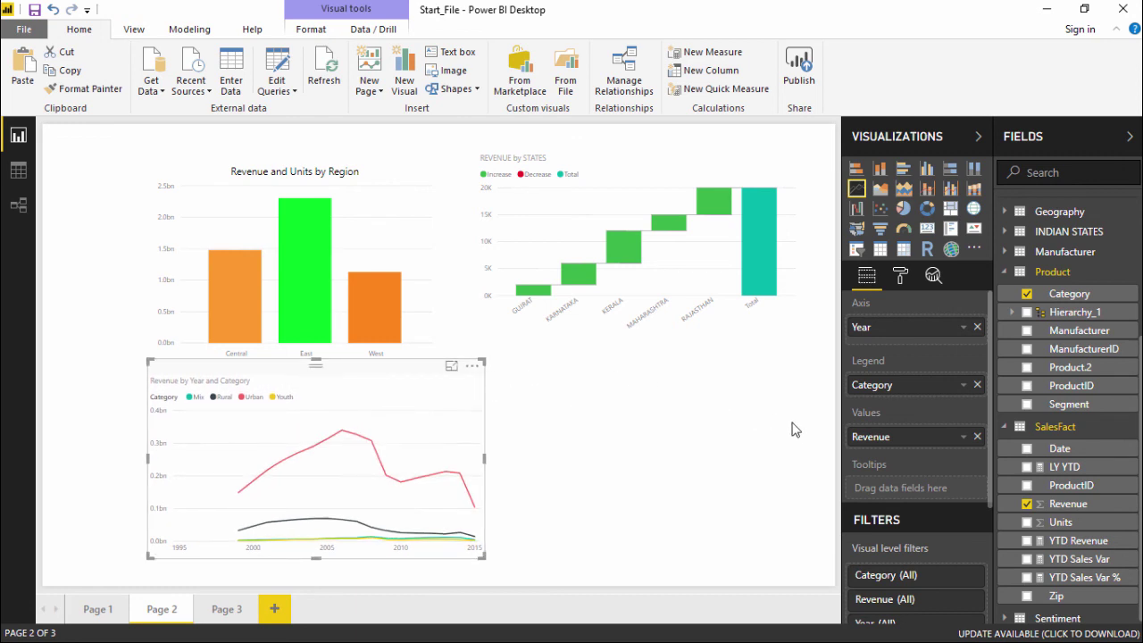
pyautogui.click(899, 277)
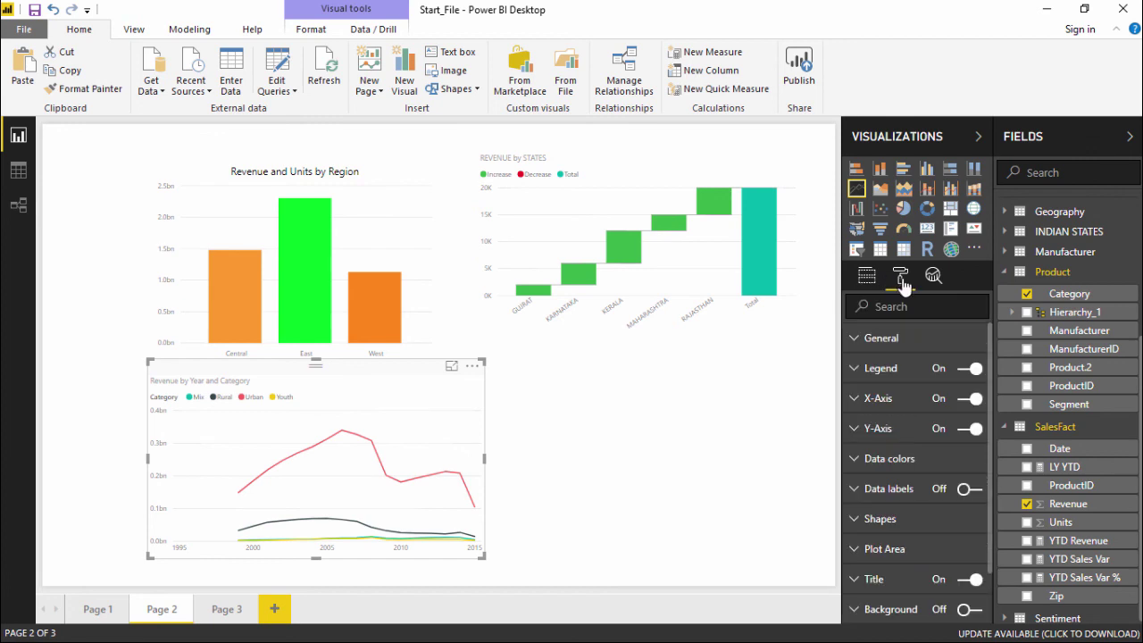